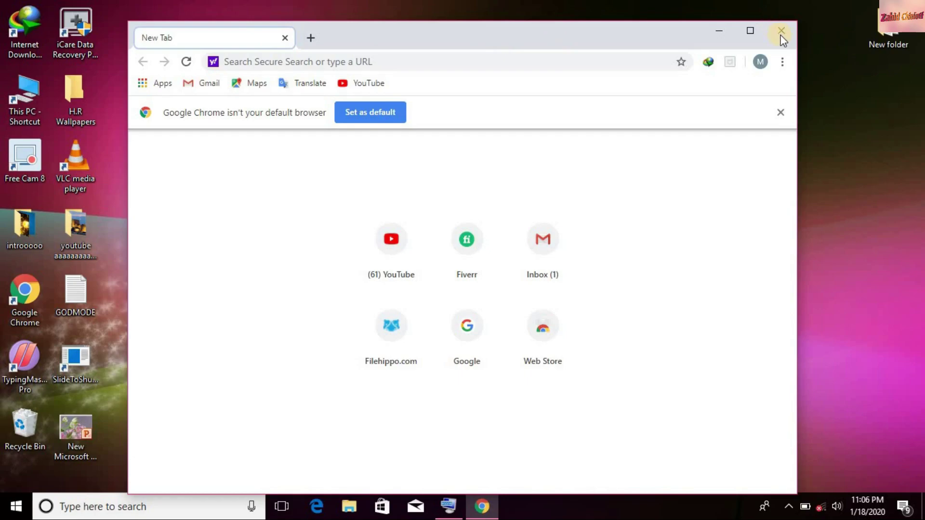
Close the Chrome browser and open Microsoft Word 2010 with its window maximized
left_click(781, 35)
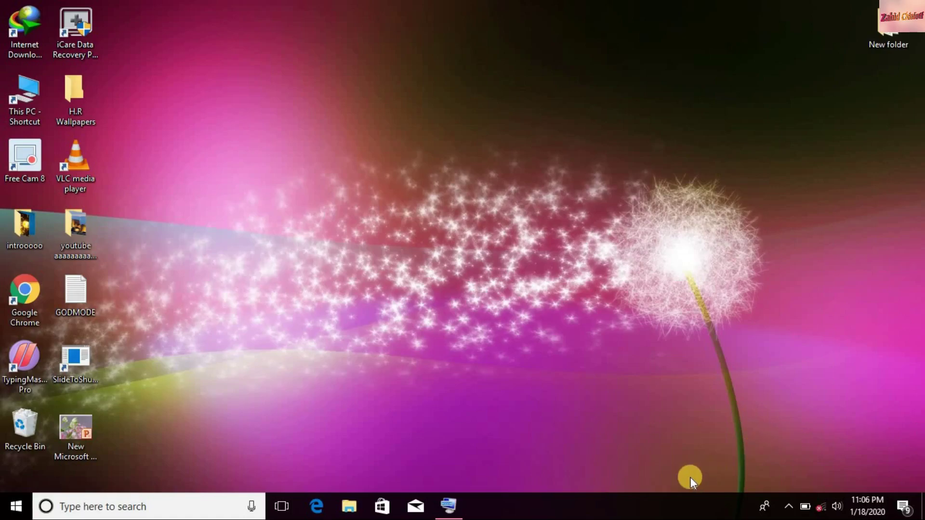
left_click(19, 505)
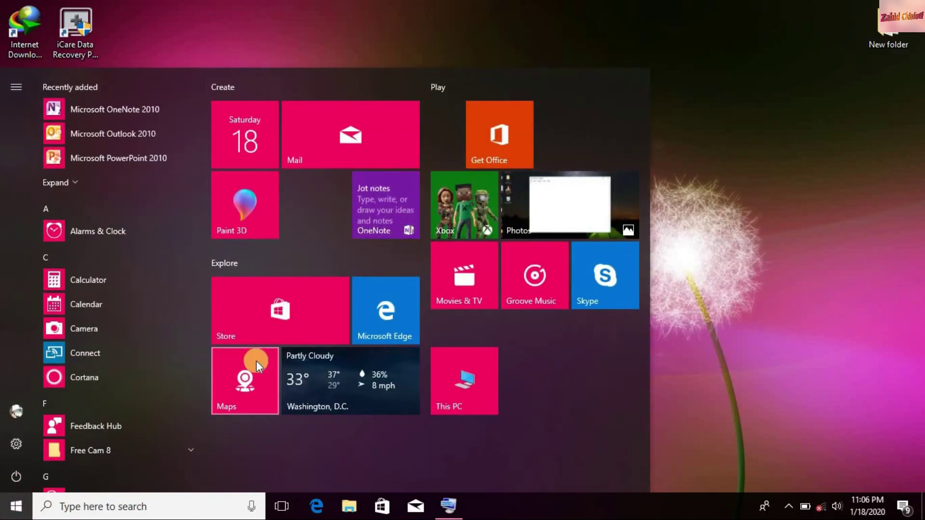
type("ms")
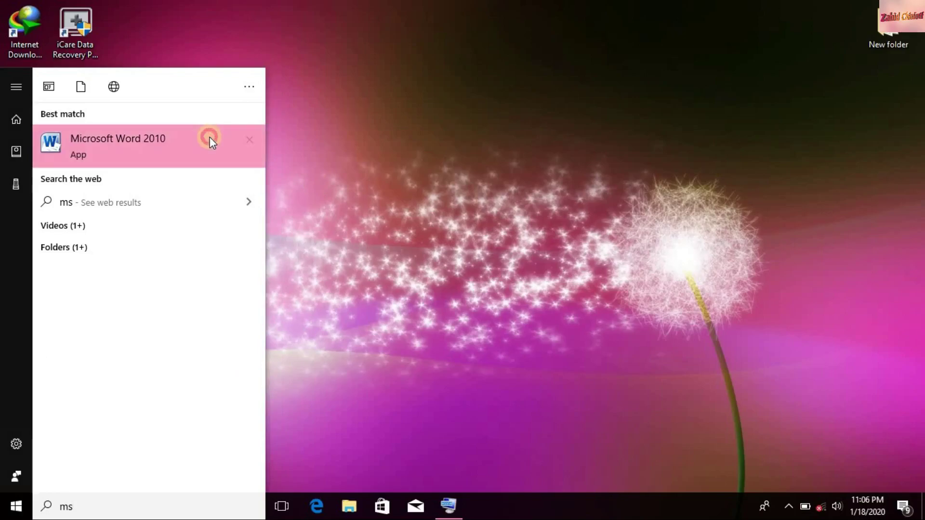
left_click(664, 36)
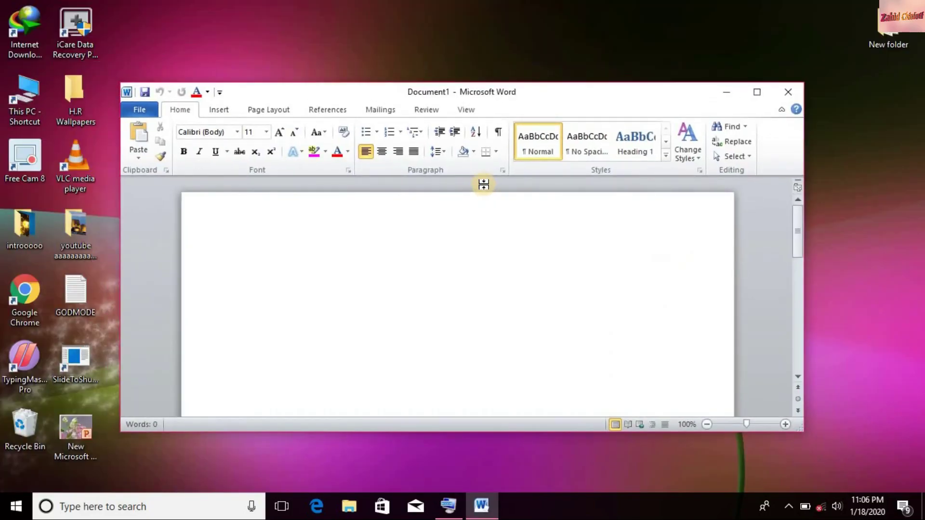
left_click(757, 93)
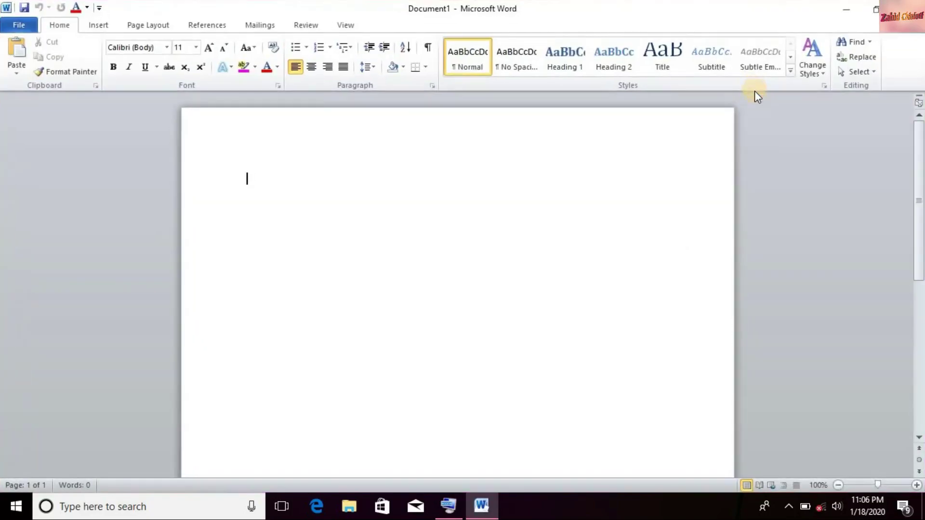
Enter "ggjhfnbg" in the blank document, run the Spelling and Grammar check on it, and close Word without saving
type("ggjhfnbg")
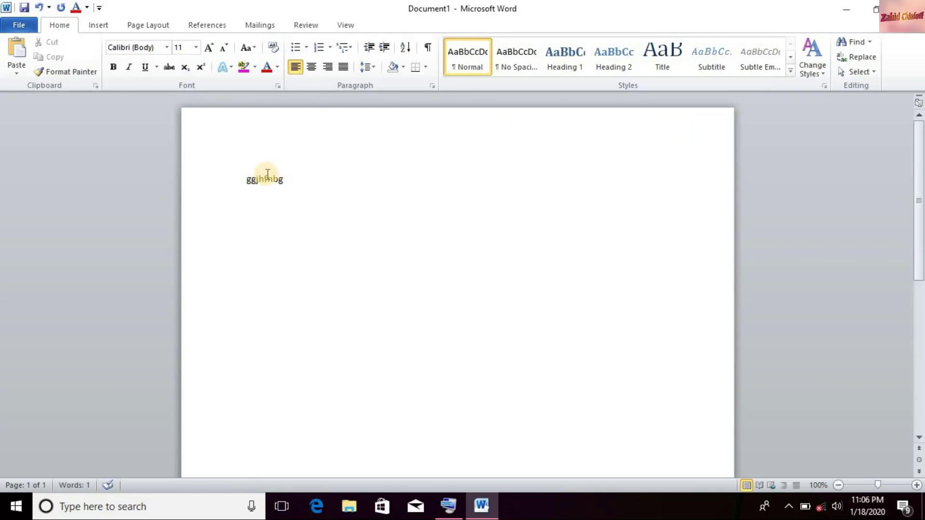
left_click(245, 184)
left_click_drag(245, 184, 297, 183)
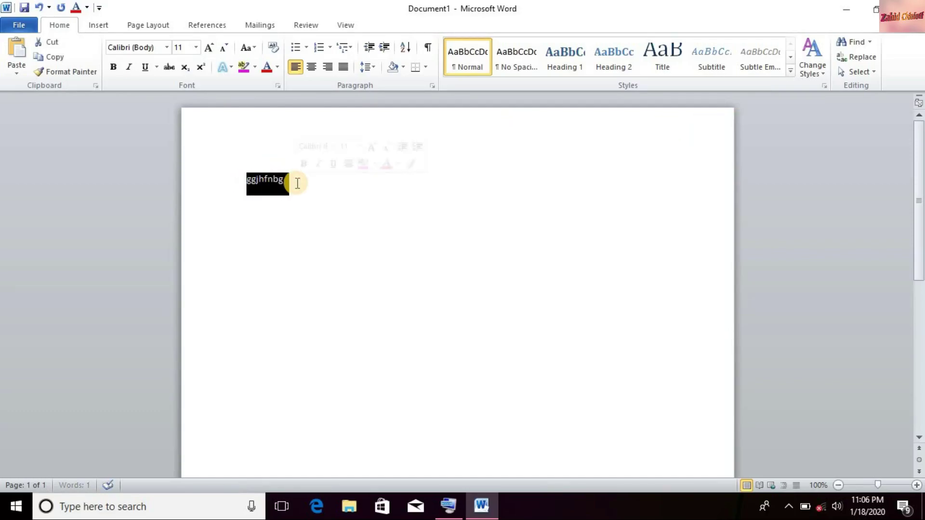
left_click(297, 184)
key("F7")
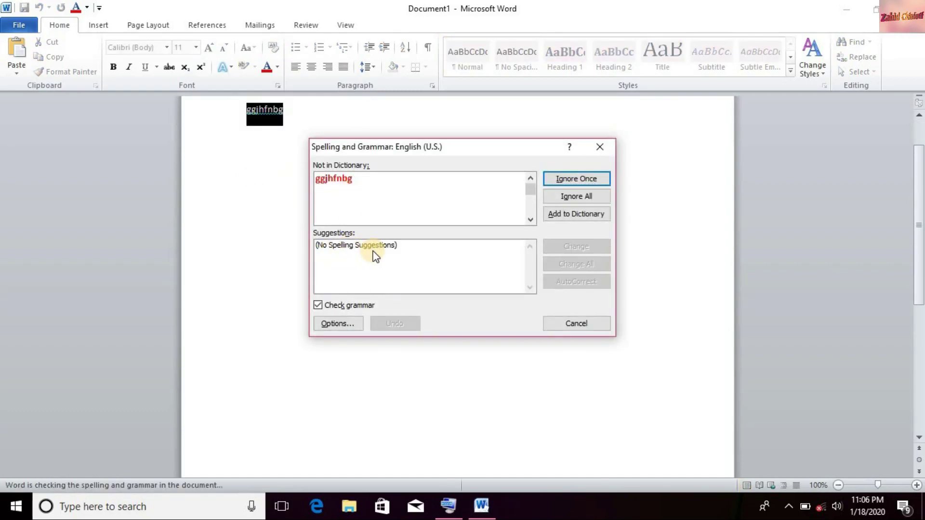
left_click(596, 151)
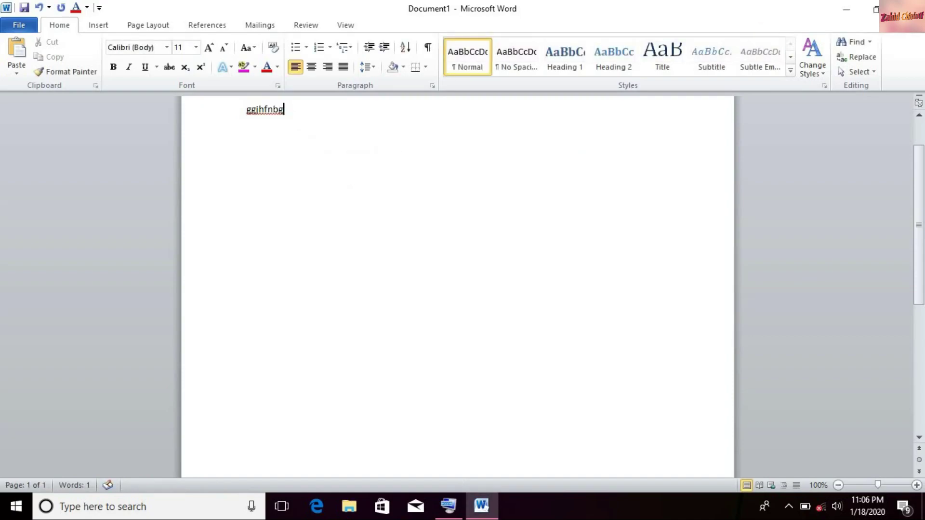
key("alt+F4")
left_click(458, 266)
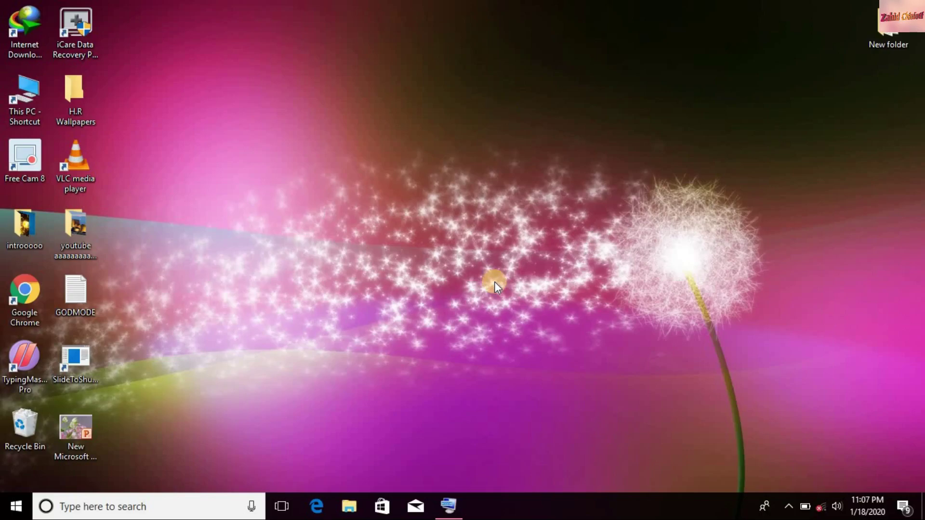
Bring up the On-Screen Keyboard to view its keys, and minimize it again
left_click(448, 506)
key("space")
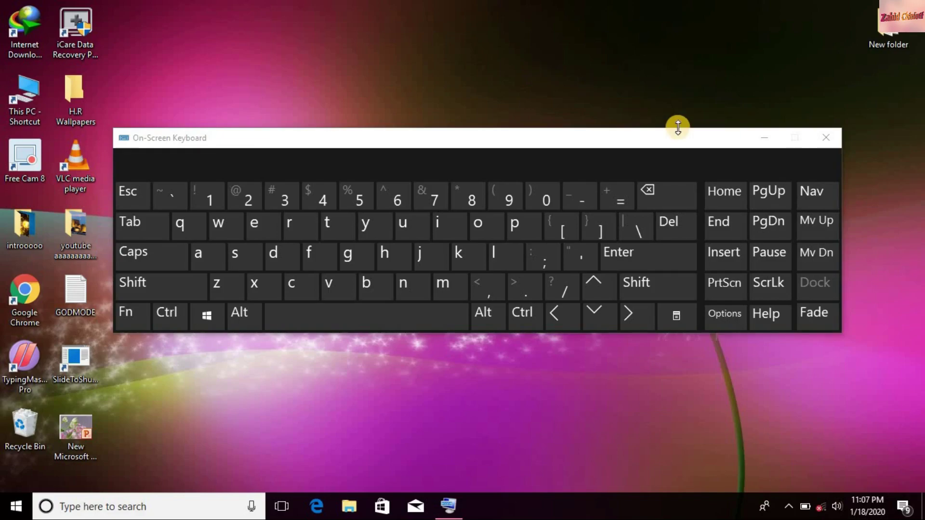
left_click(766, 137)
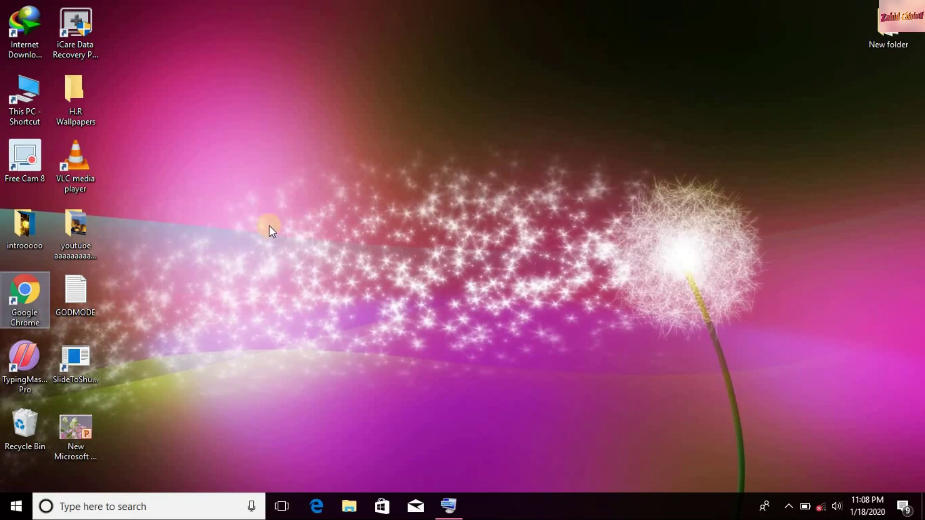
Find and open Microsoft Word 2010 with a blank document
left_click(16, 505)
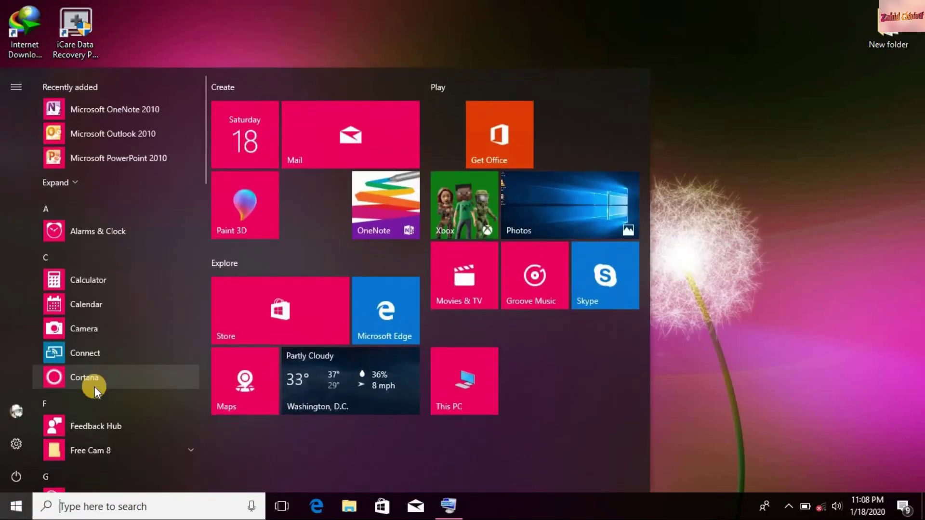
type("ms")
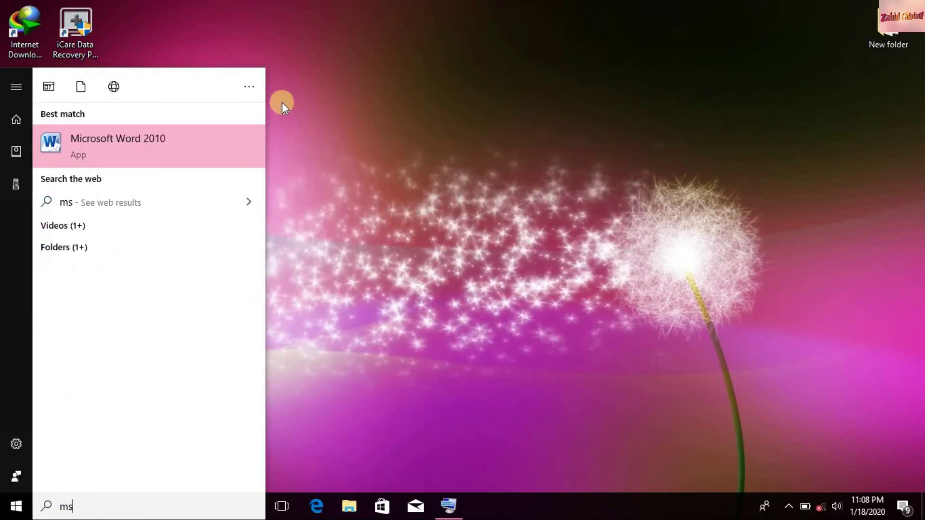
left_click(218, 142)
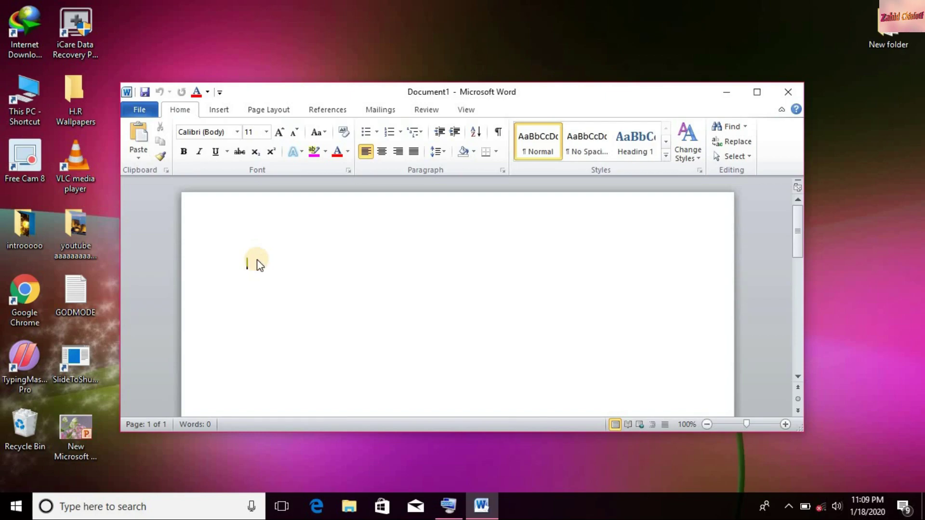
Show the context menu at the text cursor in the blank document, dismiss it, and close Word
right_click(260, 265)
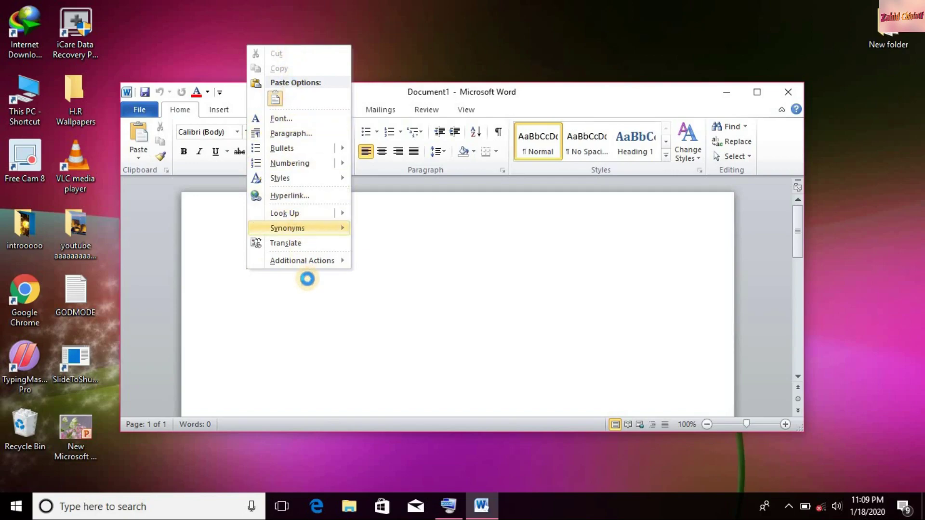
left_click(306, 284)
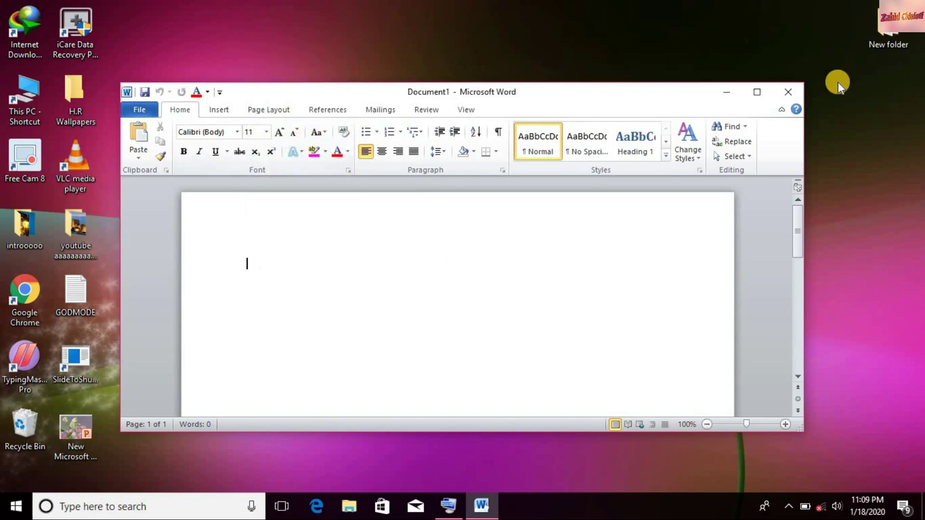
left_click(796, 91)
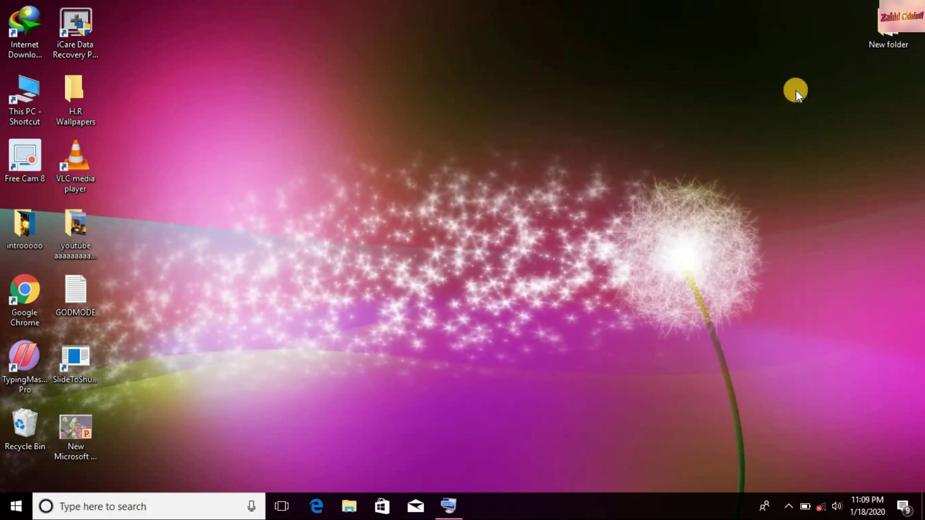
Restore the On-Screen Keyboard to examine its layout, and minimize it
left_click(453, 503)
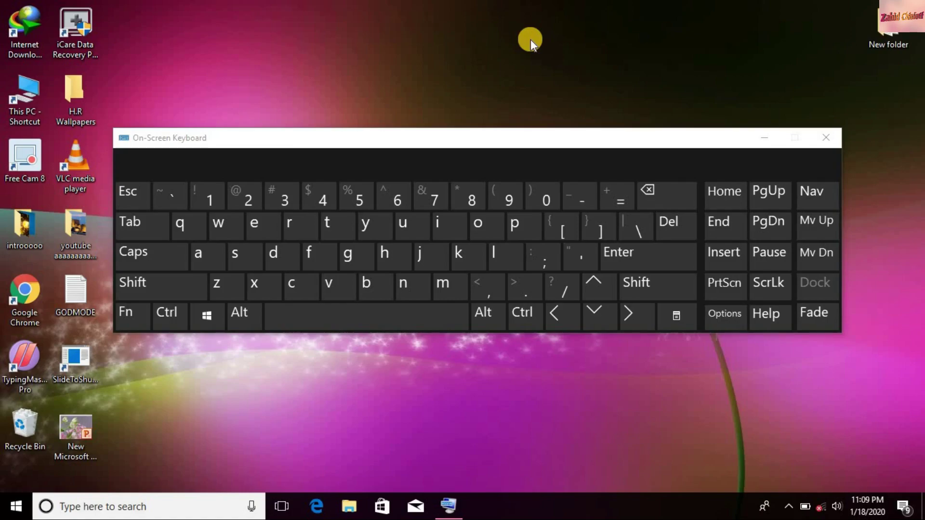
left_click(763, 137)
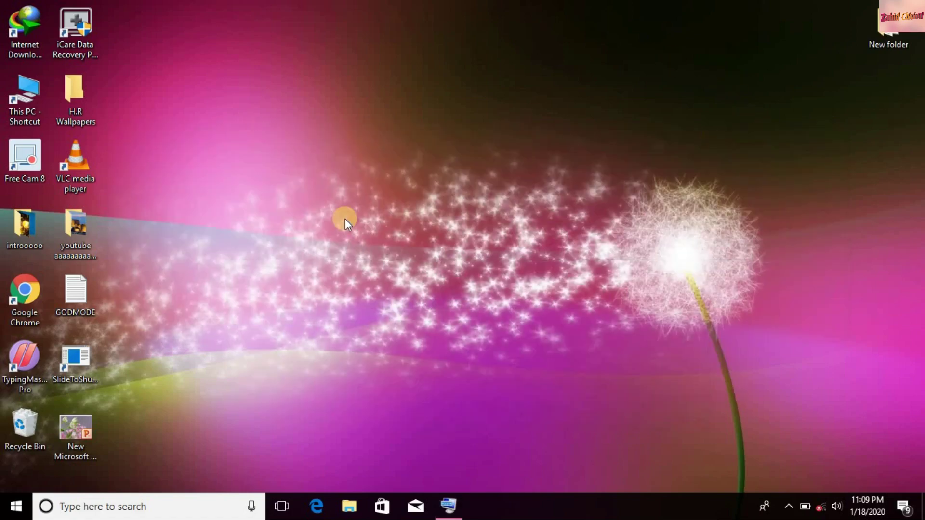
Open Google Chrome, switch its window to full screen and back, and close the browser
double_click(30, 300)
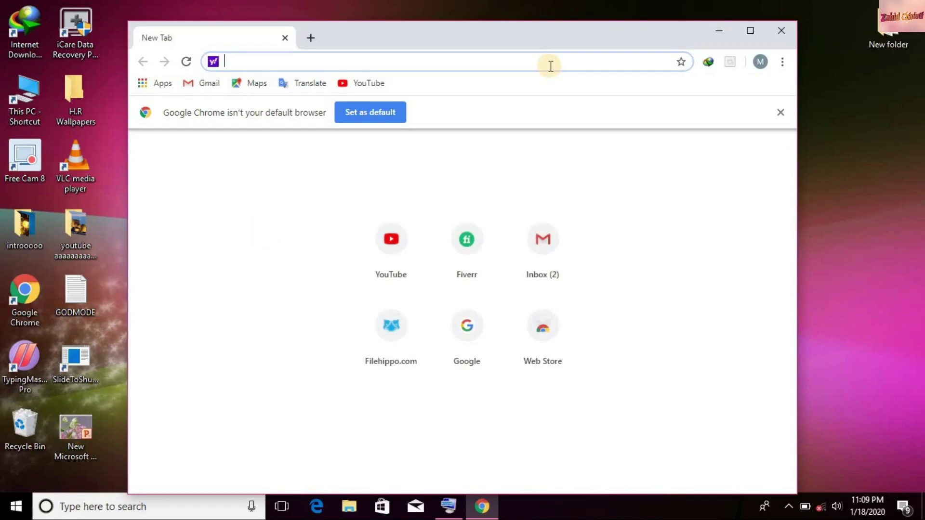
key("F11")
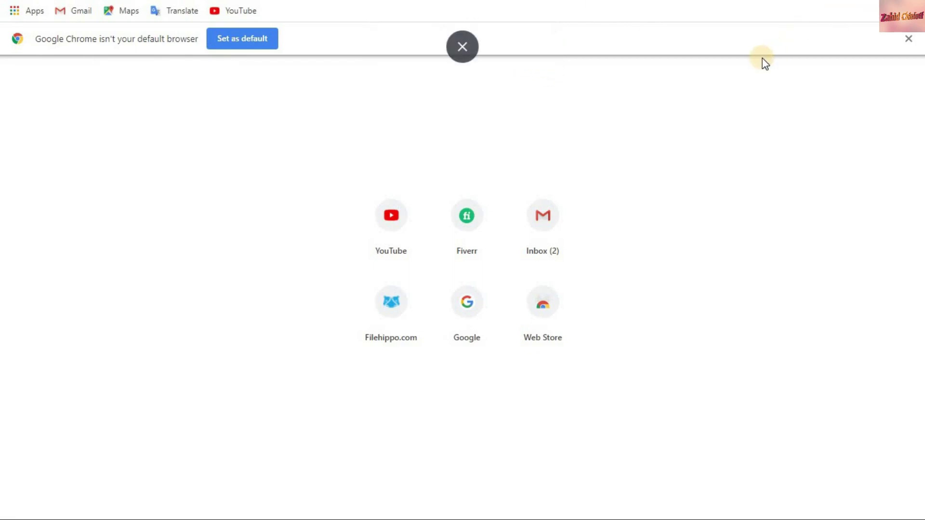
key("F11")
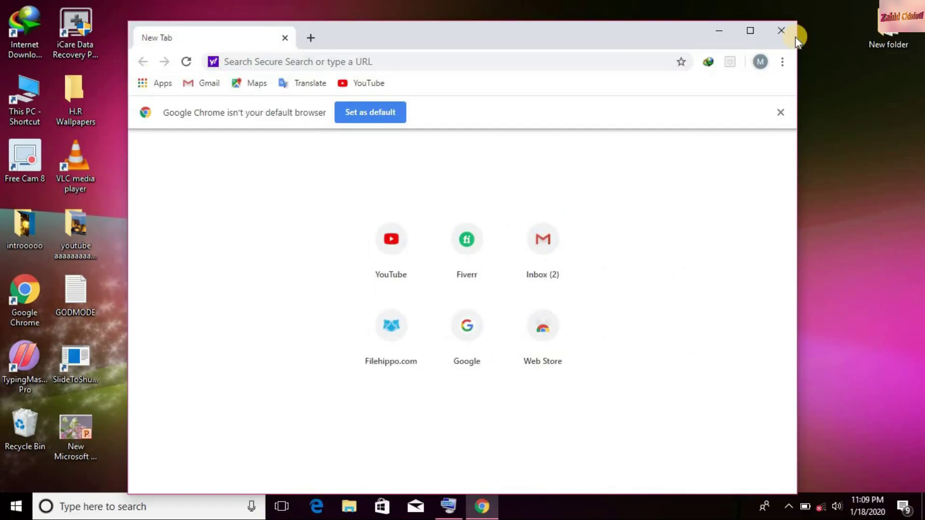
left_click(779, 42)
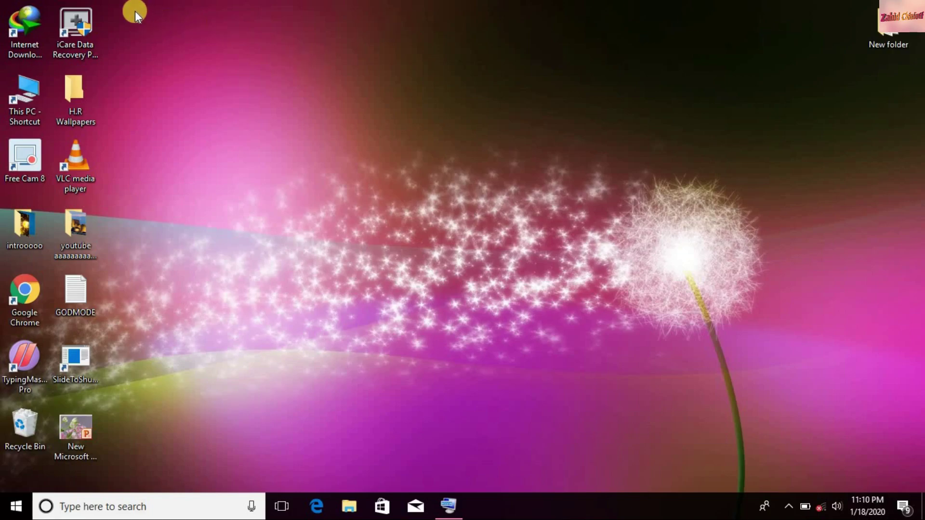
Open Microsoft Word 2010 and enter the text "hghjjjklll" in the blank document
left_click_drag(139, 10, 215, 65)
left_click(6, 512)
type("ms")
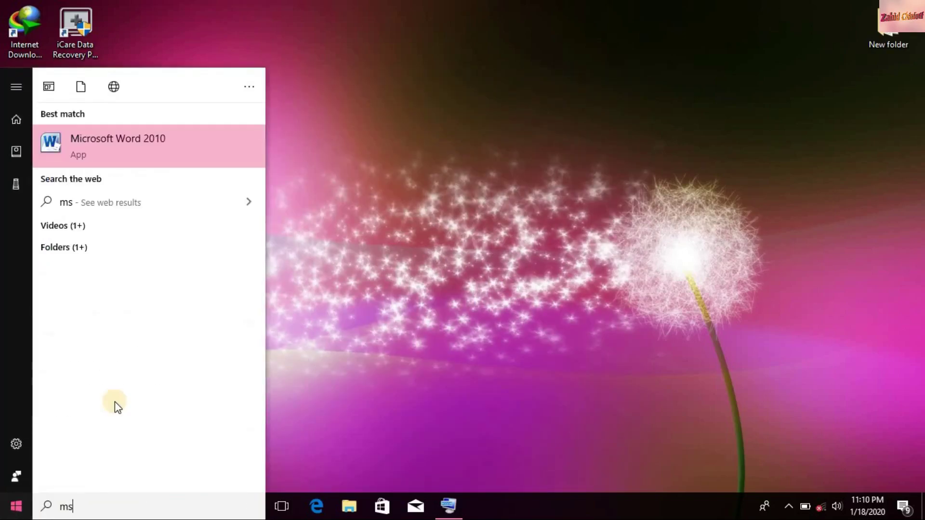
left_click(186, 150)
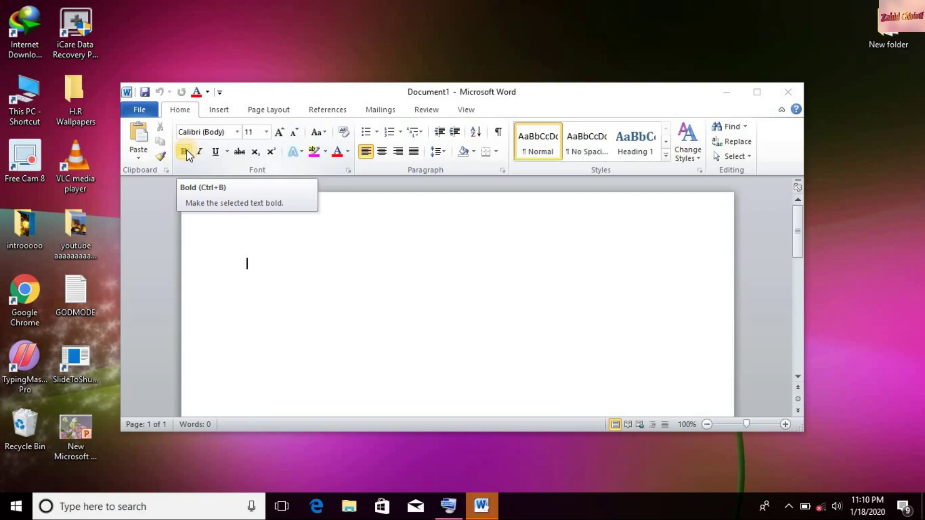
left_click(244, 241)
type("h")
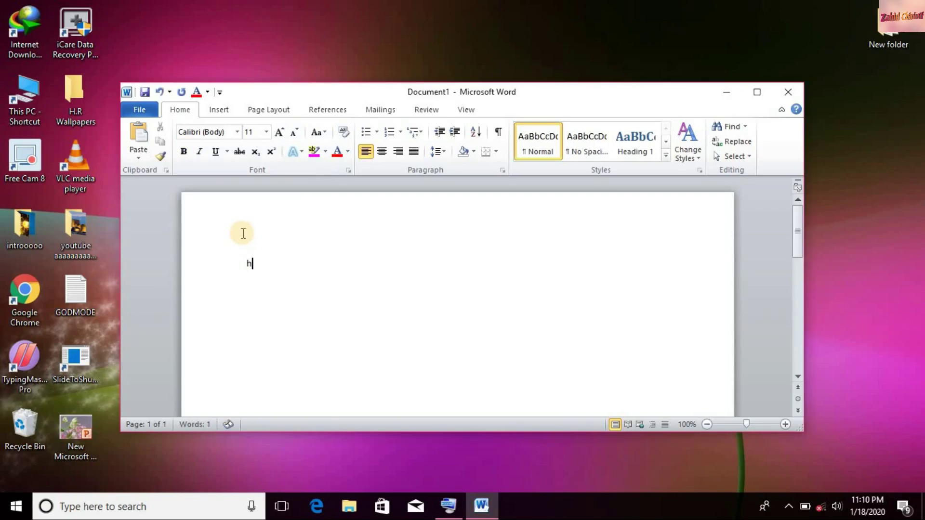
type("ghjjjklll")
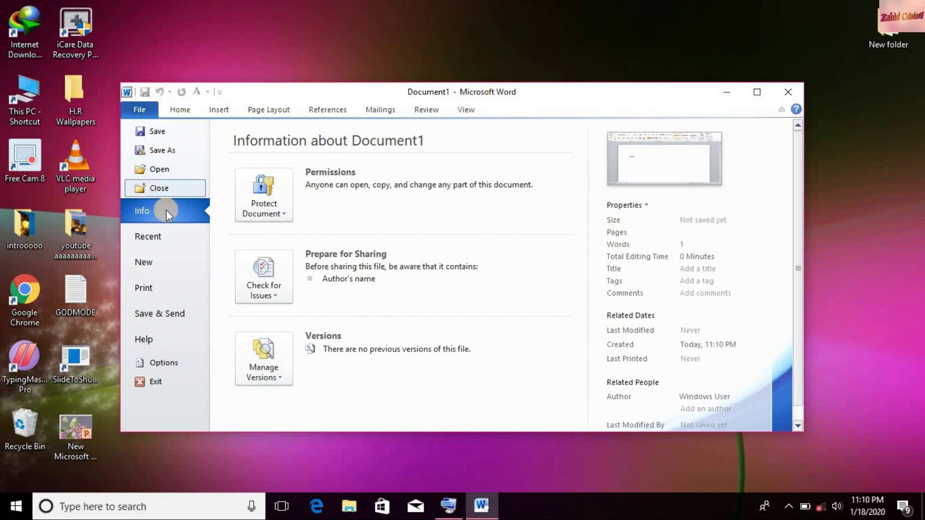
Return to the document, open the Save As dialog for it, and cancel the dialog
left_click(173, 110)
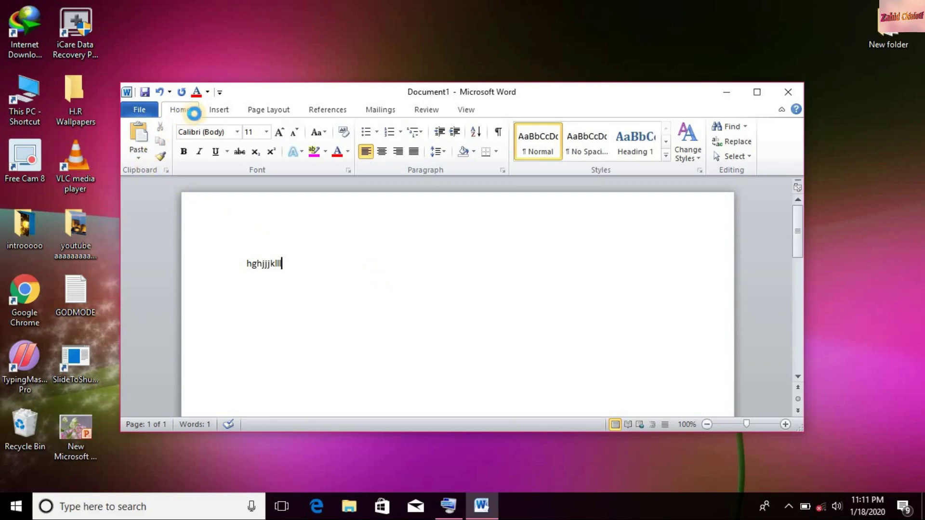
key("ctrl+s")
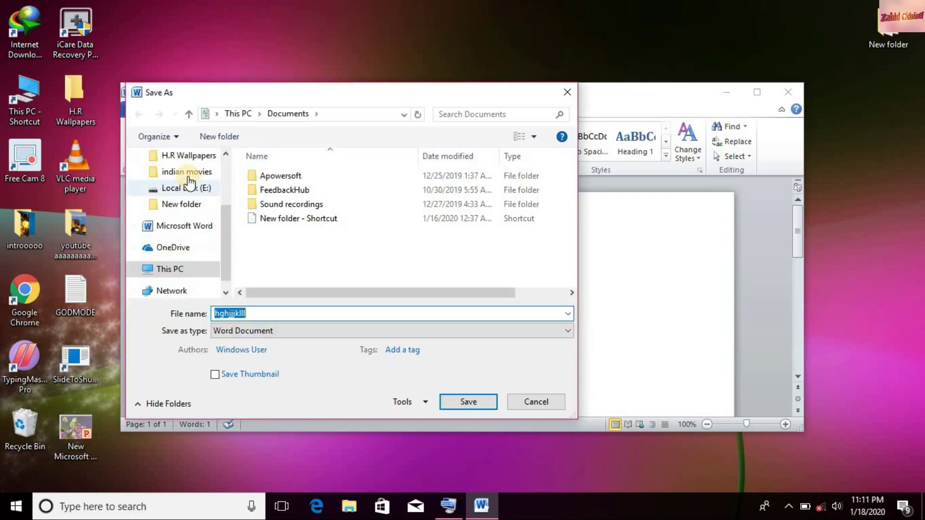
left_click(571, 90)
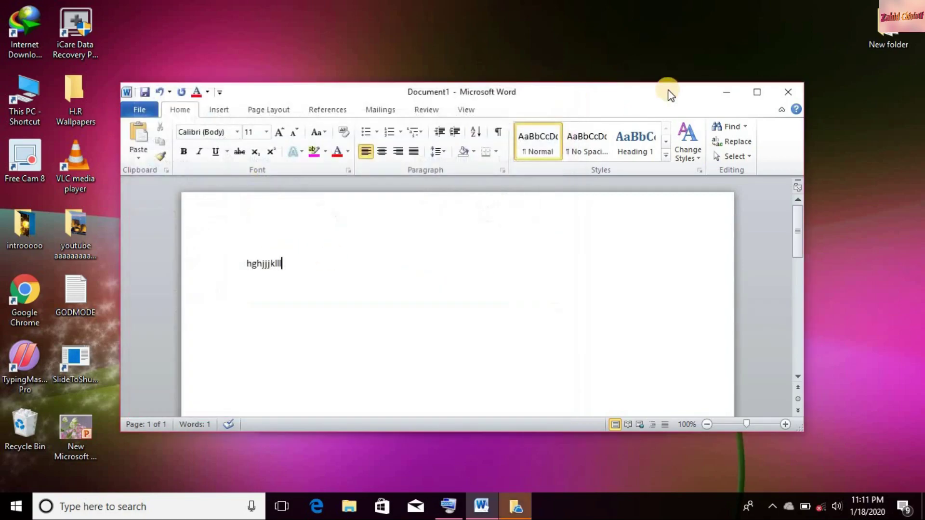
Close Word without saving the changes to the document
left_click(781, 92)
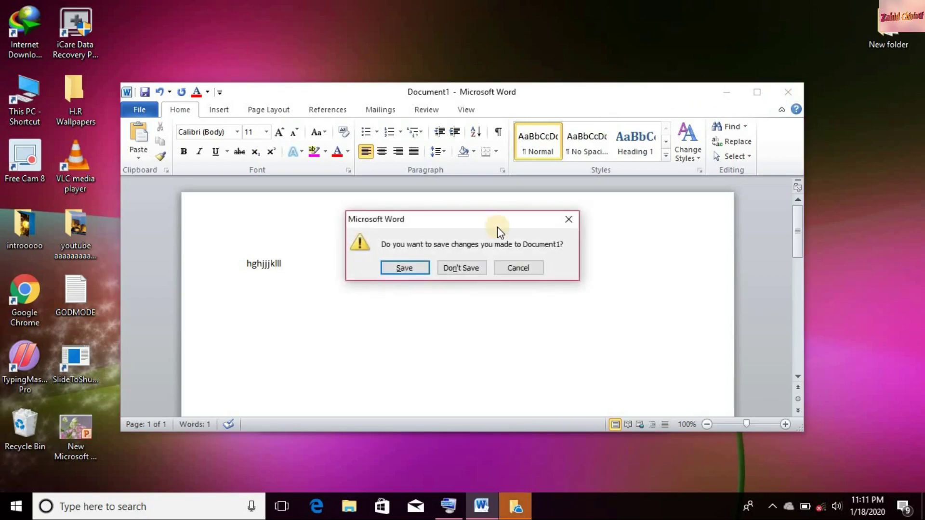
left_click(460, 268)
left_click(655, 95)
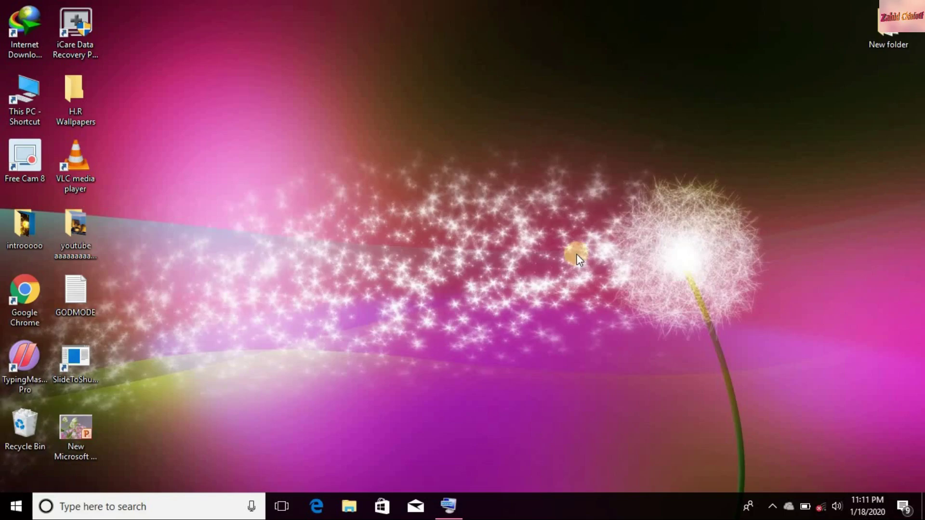
Restore the On-Screen Keyboard and close it
left_click(449, 506)
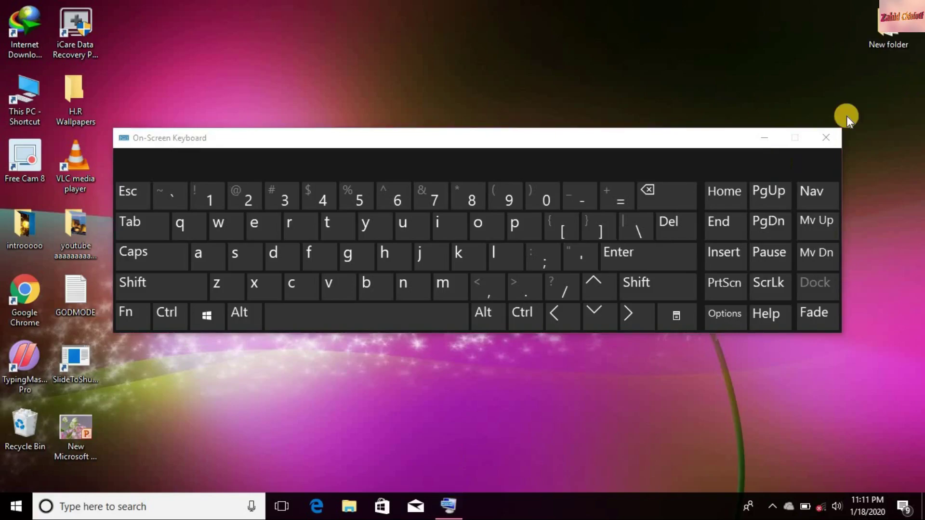
left_click(823, 139)
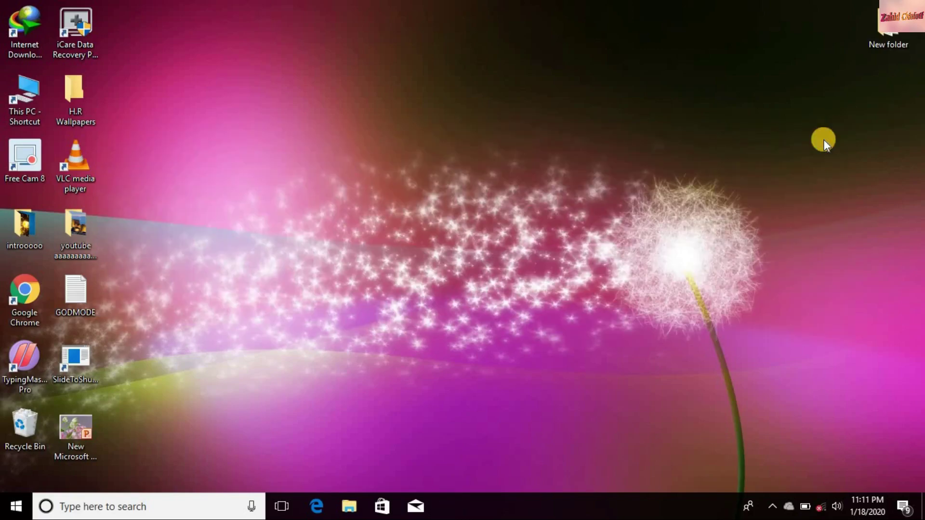